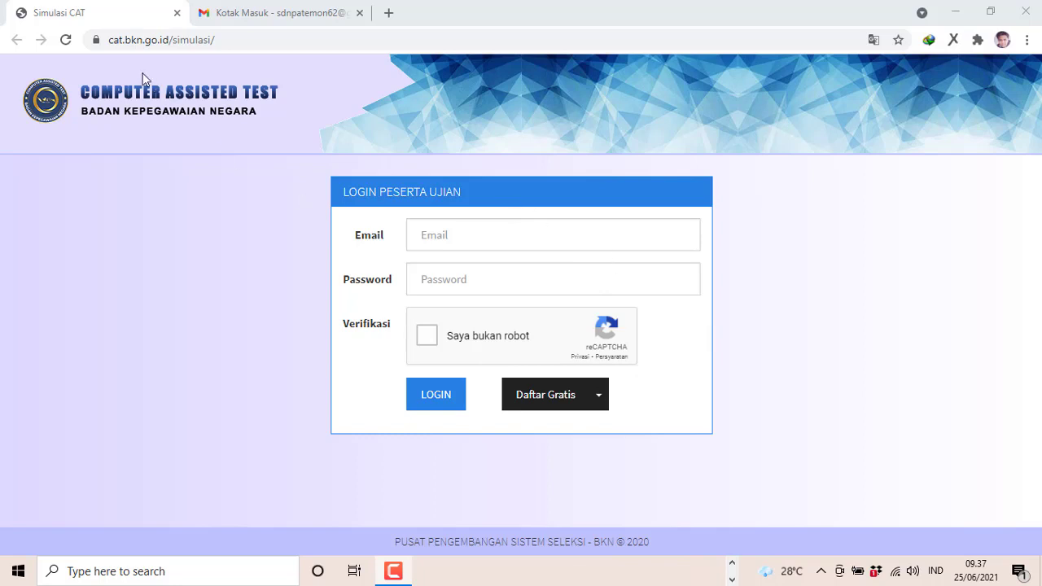
click(225, 39)
key(ctrl+a)
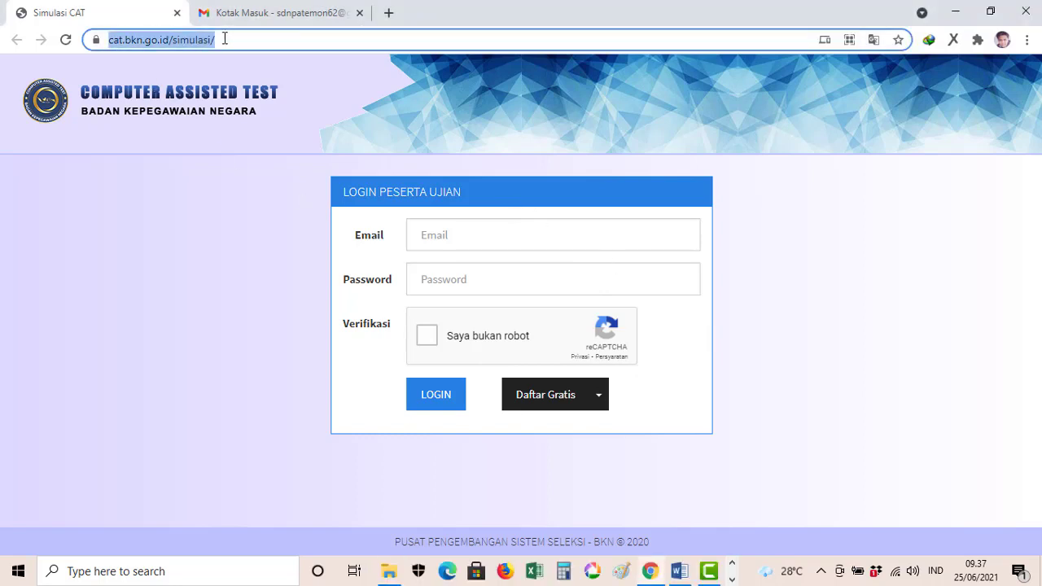
key(End)
click(285, 130)
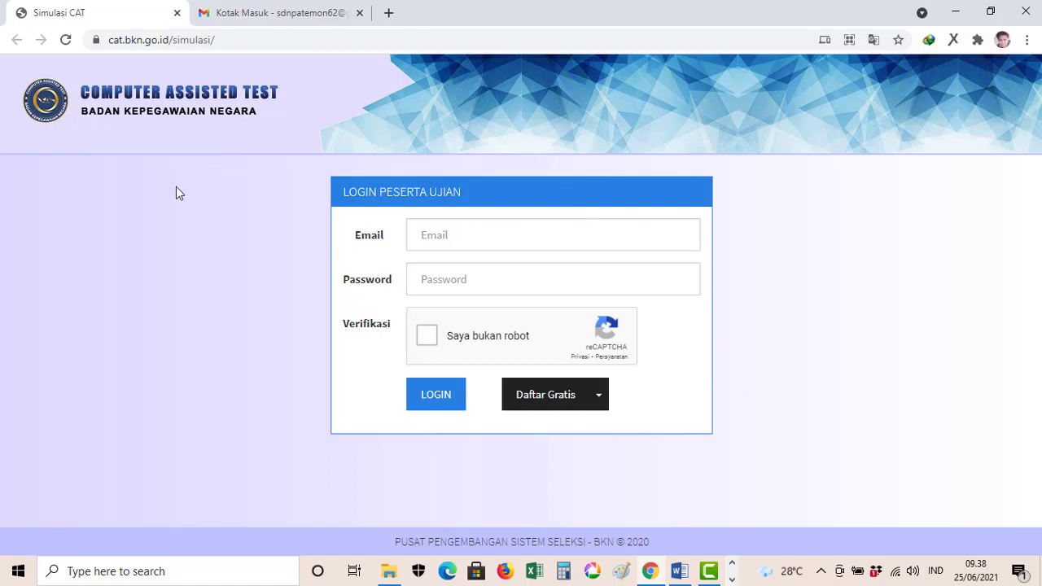
click(255, 5)
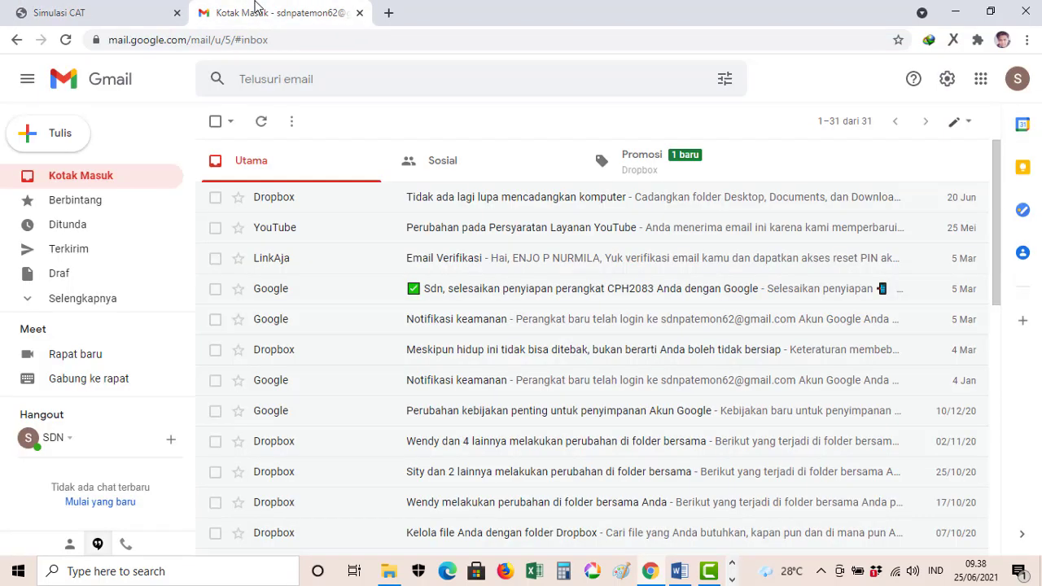
click(135, 7)
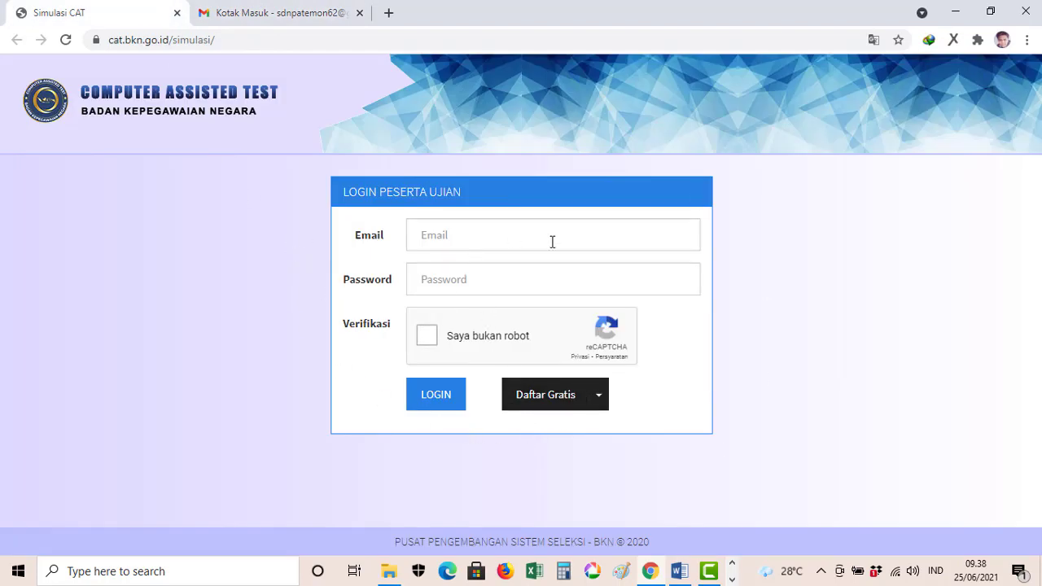
Open the free registration form and fill in the full name, email, account password and password confirmation
click(553, 403)
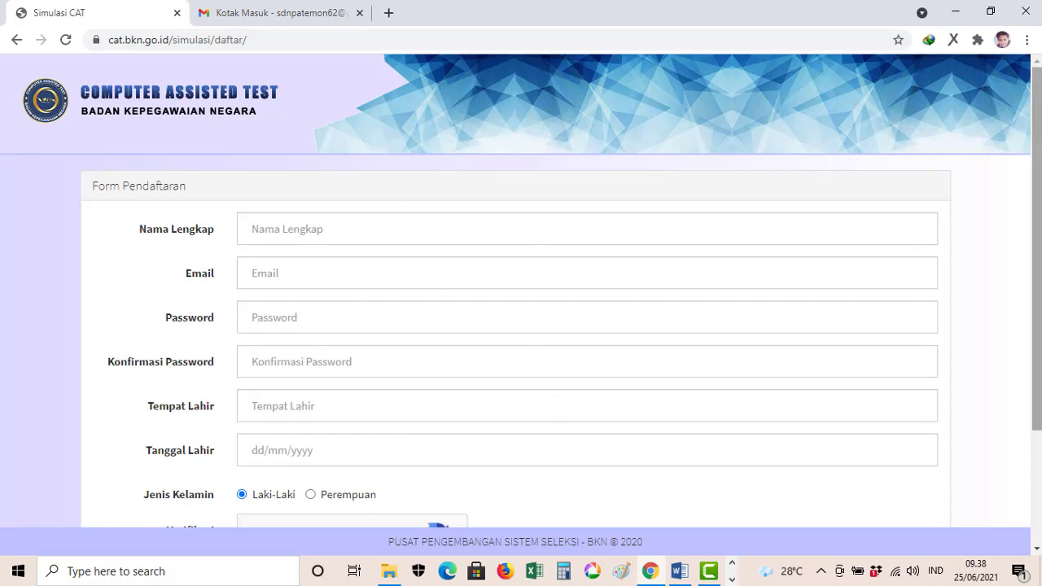
drag(1038, 136, 1039, 165)
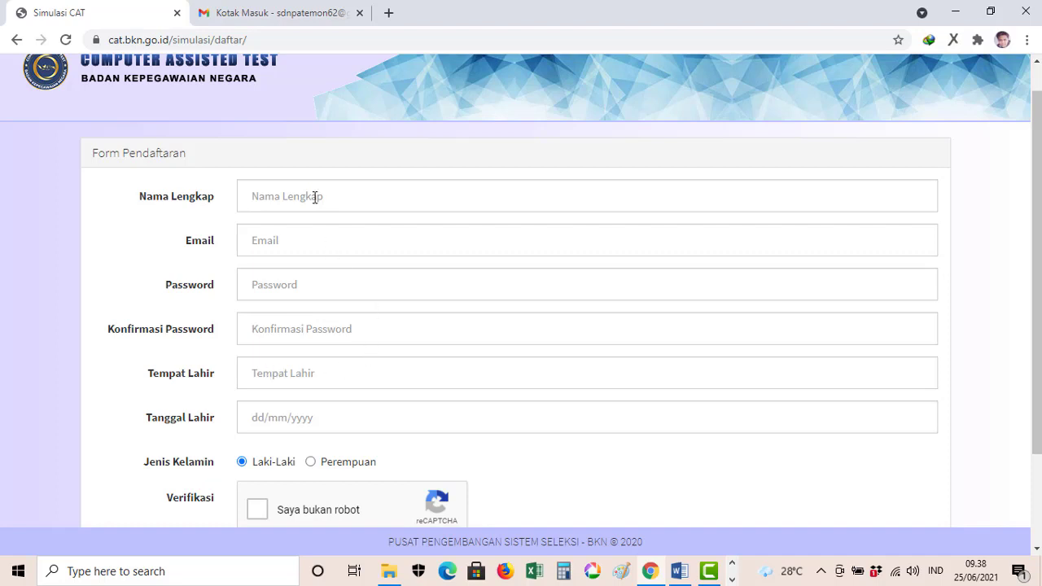
click(246, 195)
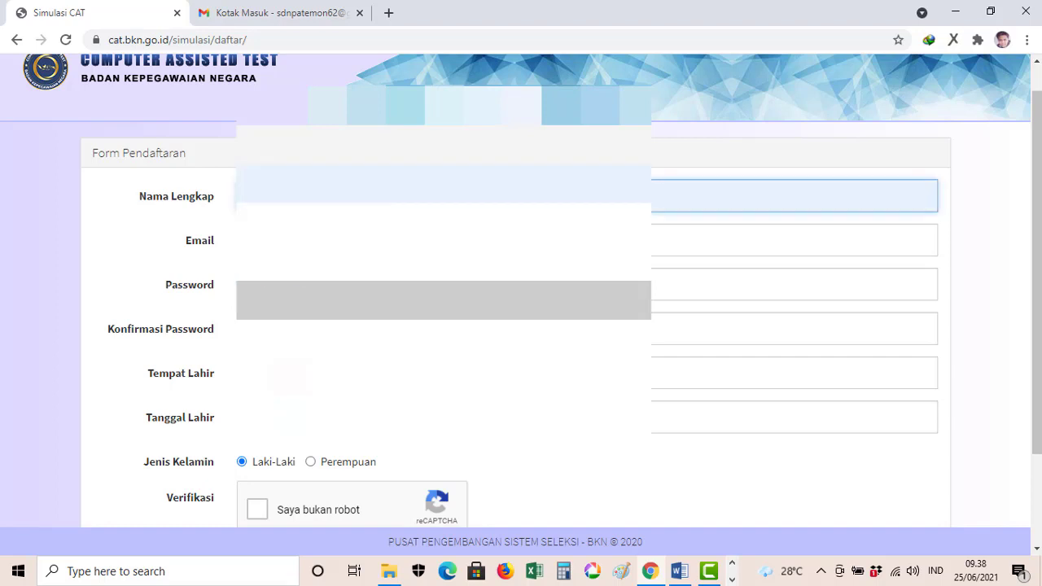
click(246, 241)
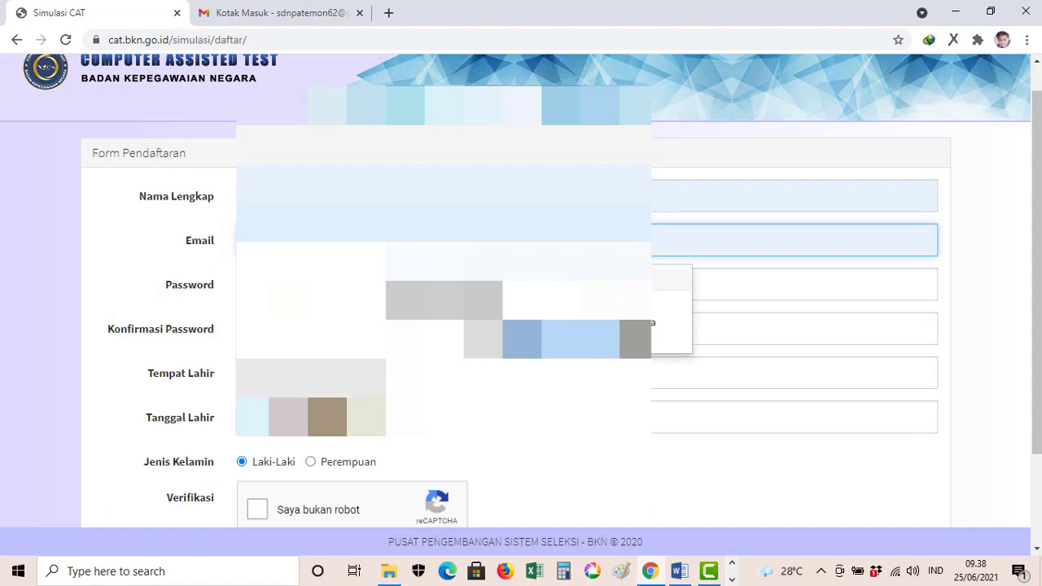
key(Tab)
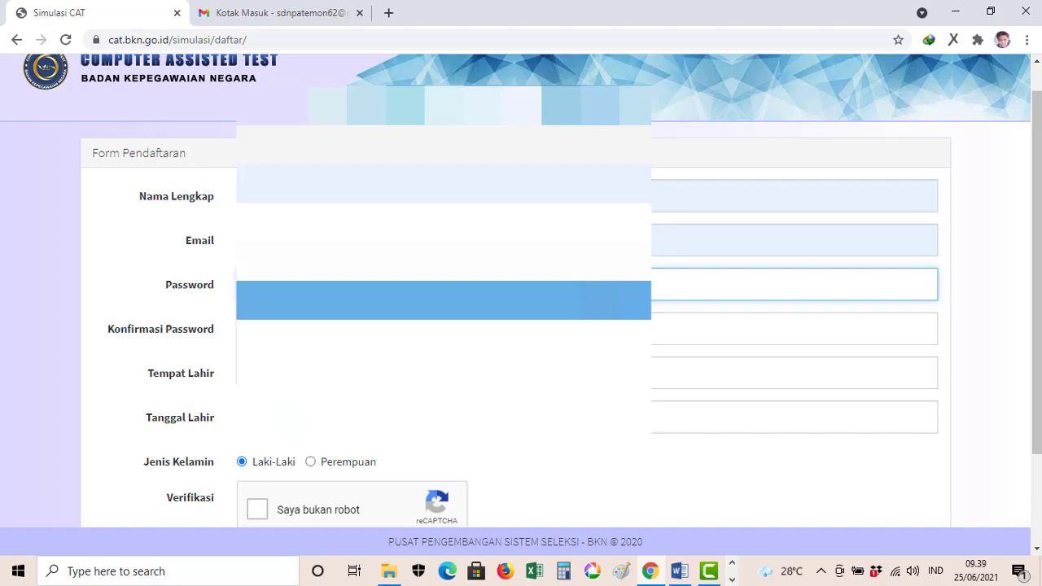
key(Tab)
key(Tab)
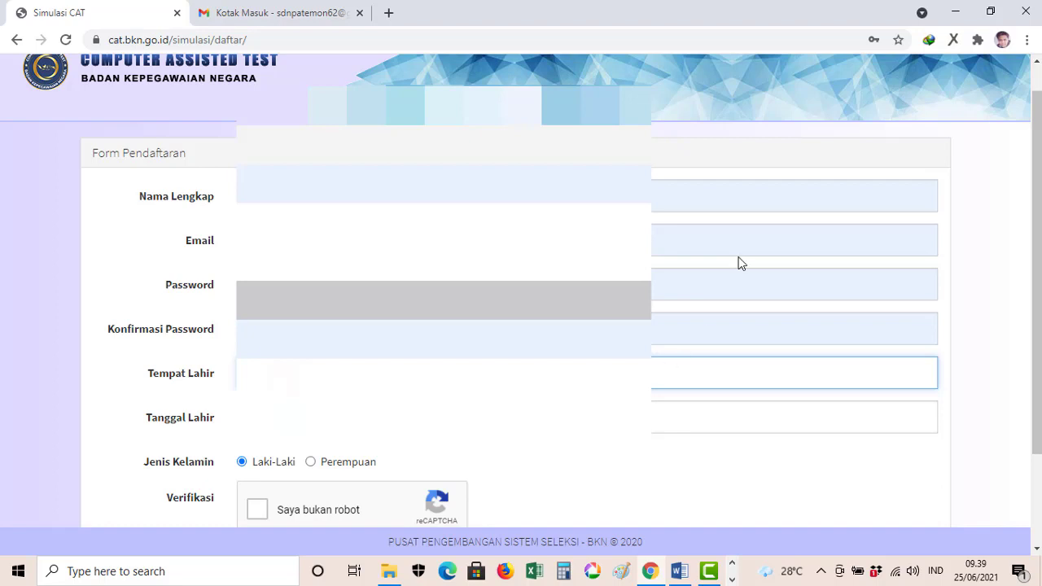
Fill in the place of birth and date of birth in the registration form
key(Caps_Lock)
key(Tab)
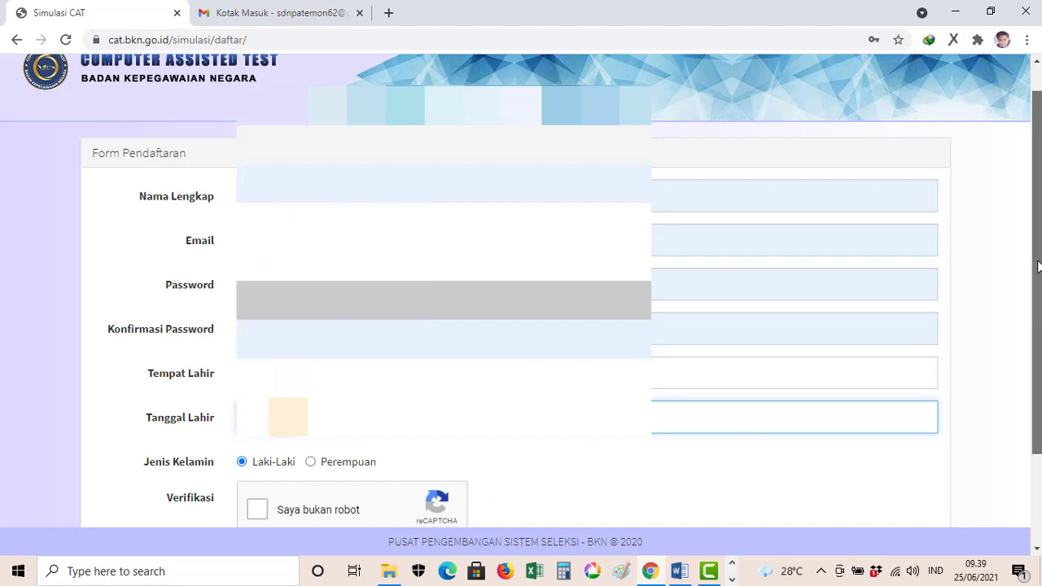
scroll(746, 429, down, 3)
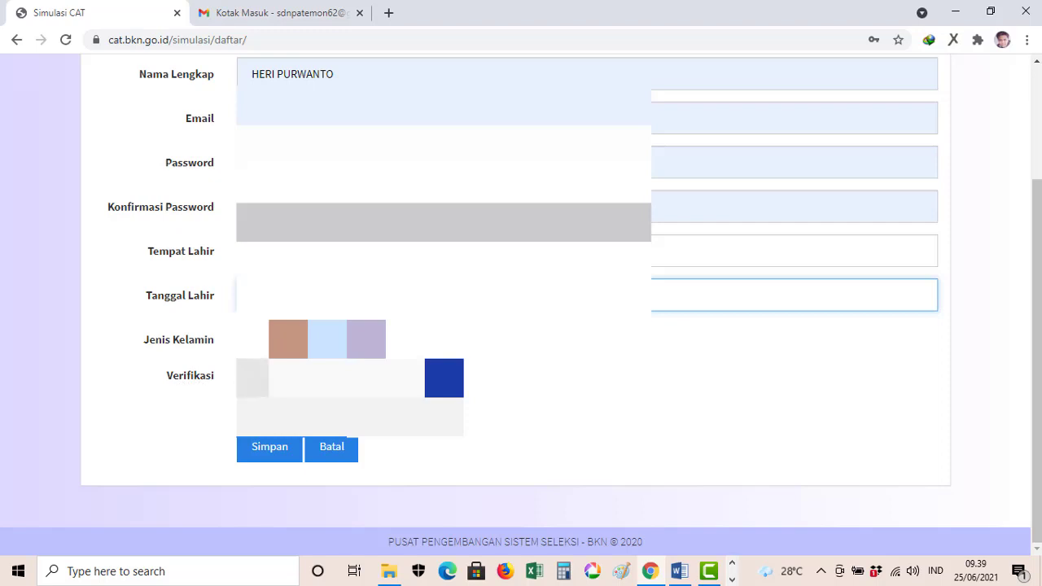
key(Tab)
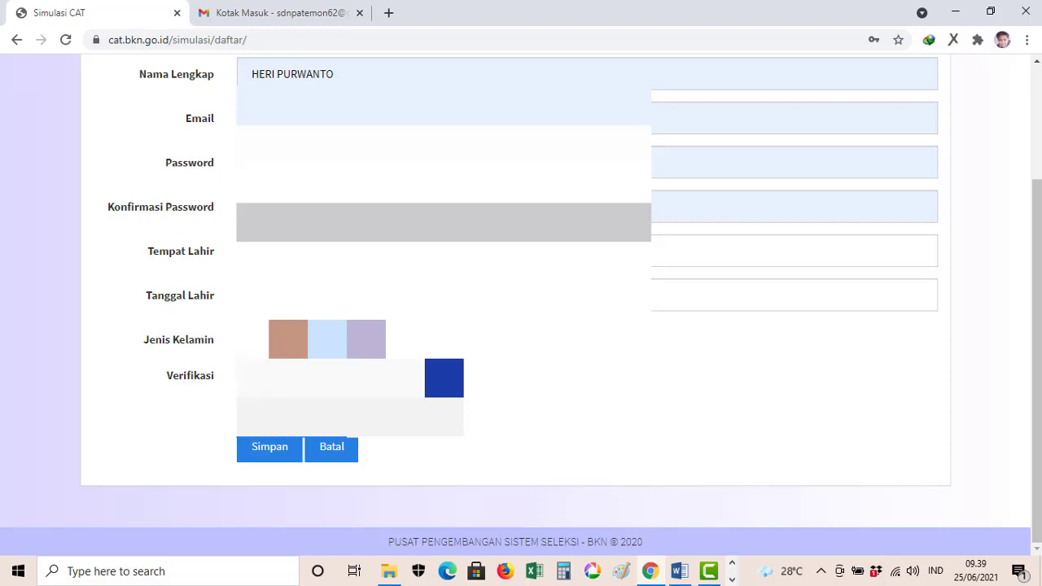
Save the registration, confirming that the email address is correct, and continue to the account page
click(272, 450)
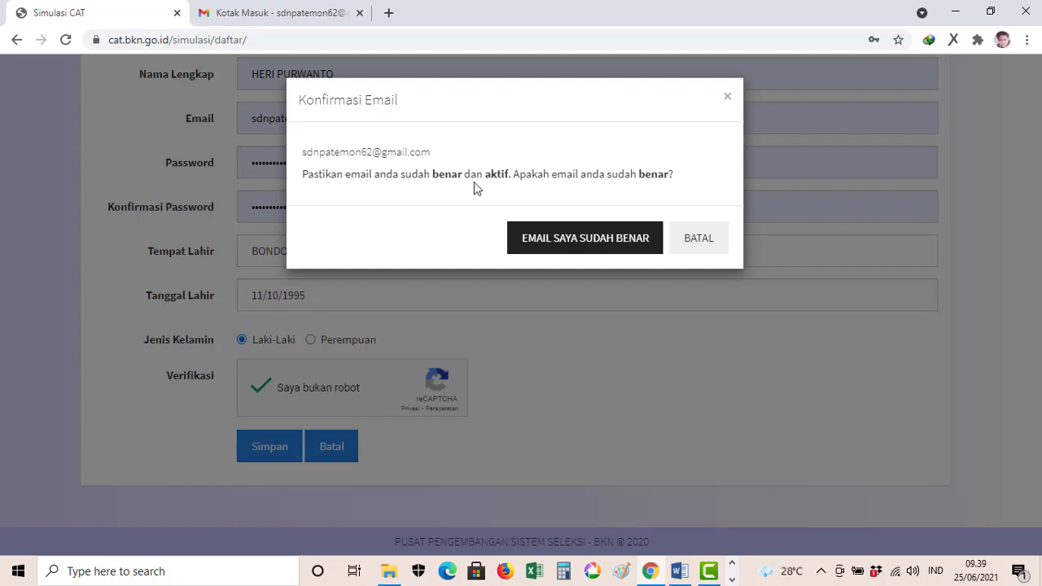
click(583, 250)
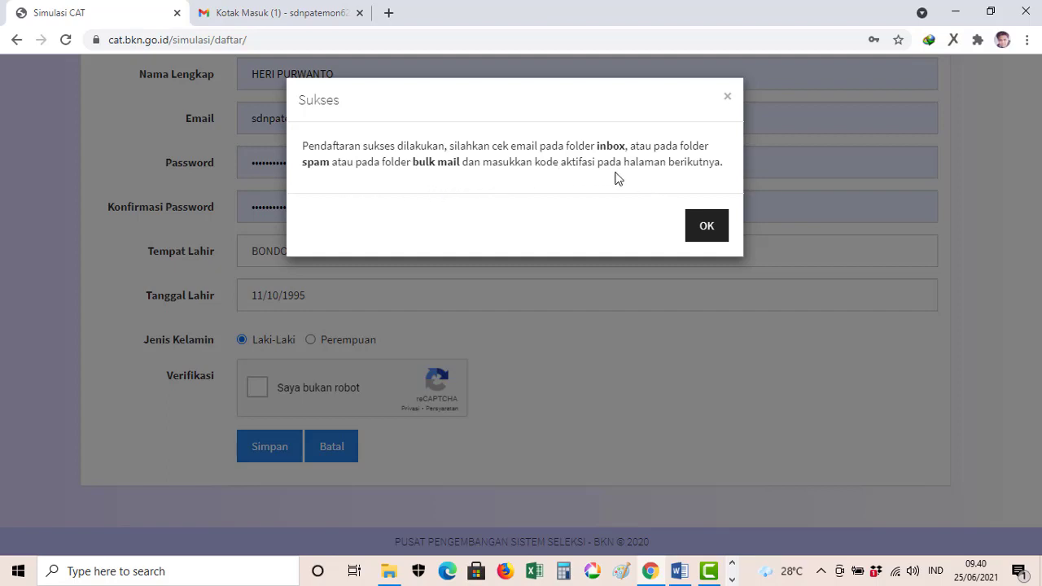
click(707, 228)
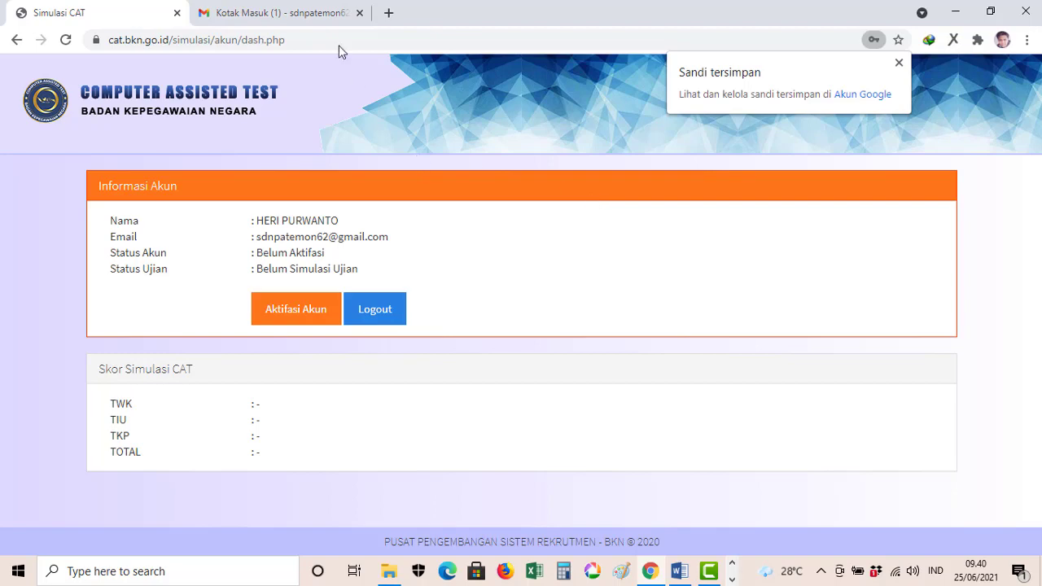
Open the "Kode Aktivasi Simulasi CAT BKN" email in Gmail and start account activation back on the CAT simulation site
click(297, 10)
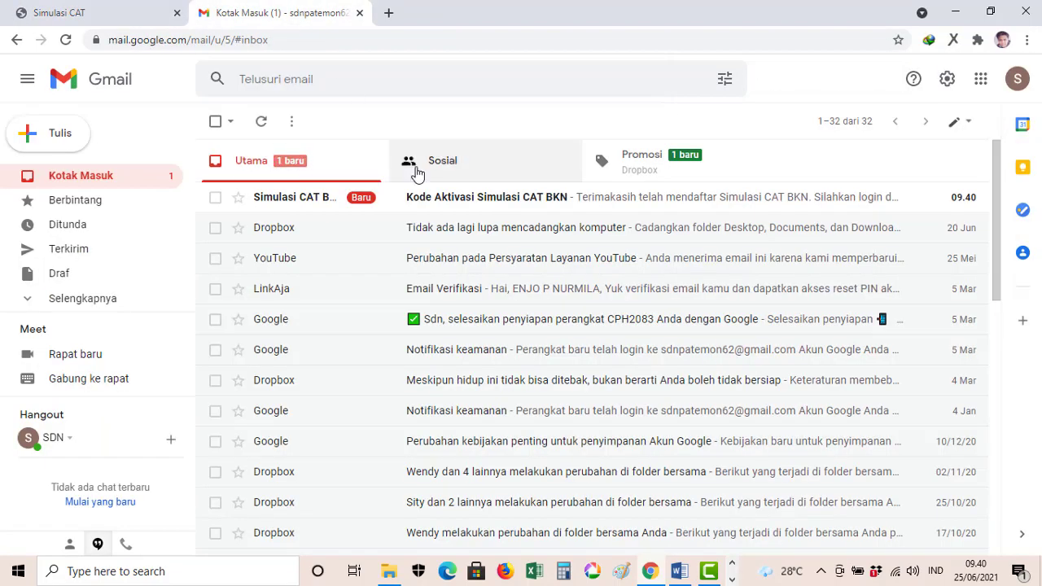
click(491, 204)
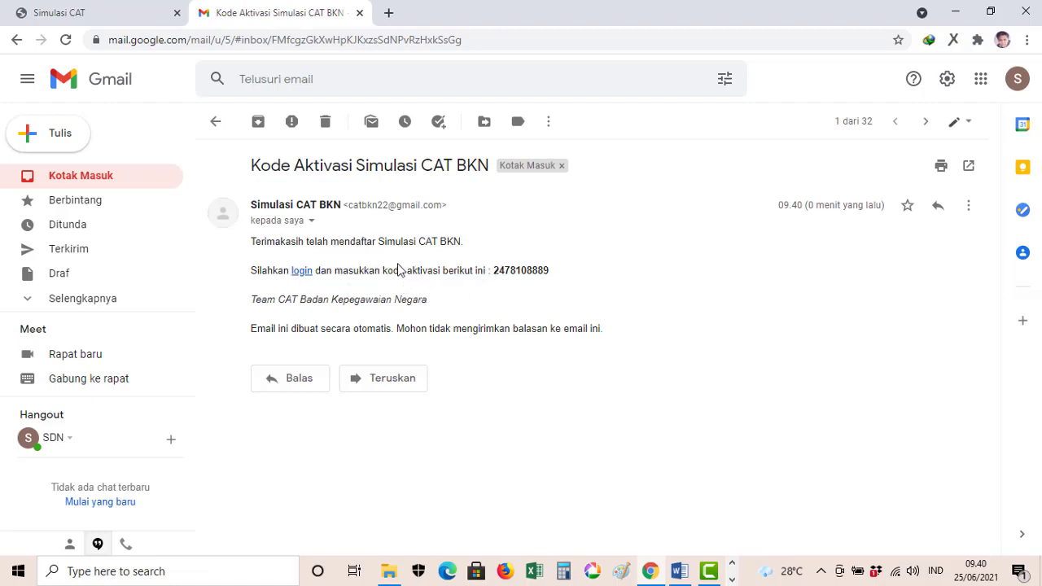
click(86, 10)
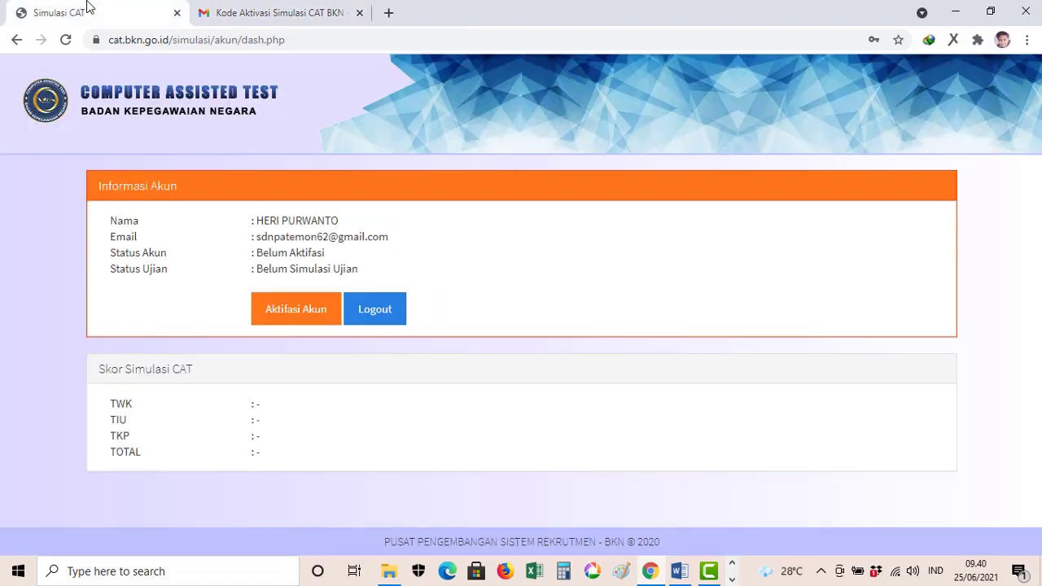
click(309, 318)
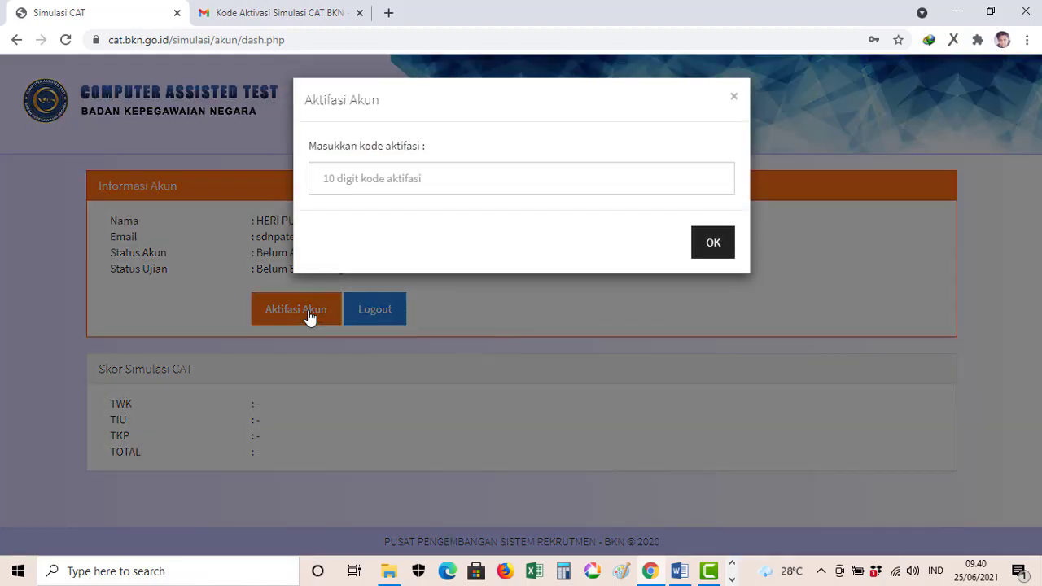
Copy the activation code from the Gmail message, paste it into the site's account activation form and submit it
click(308, 9)
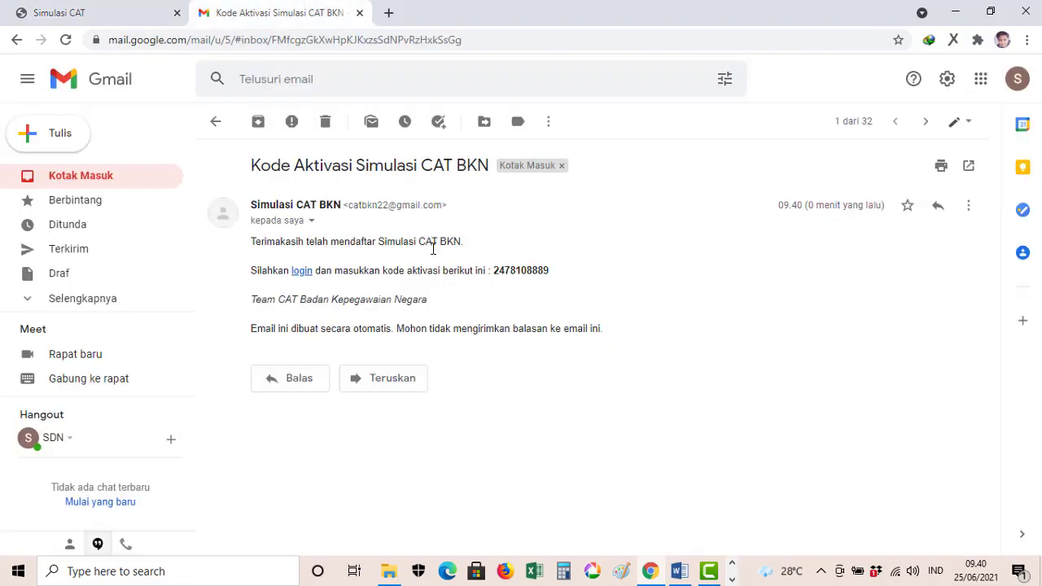
drag(494, 270, 551, 274)
key(ctrl+c)
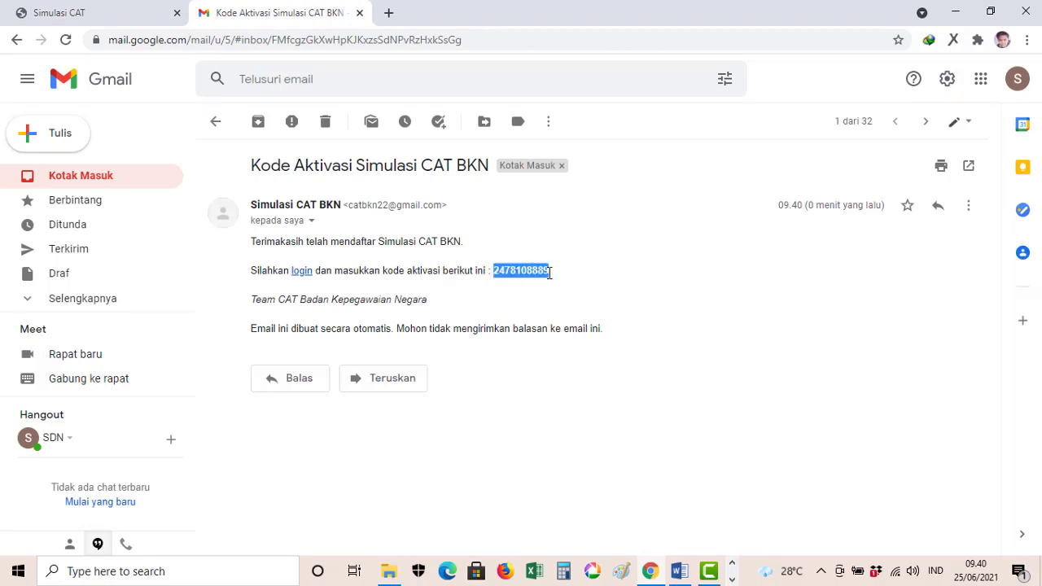
click(89, 6)
click(407, 173)
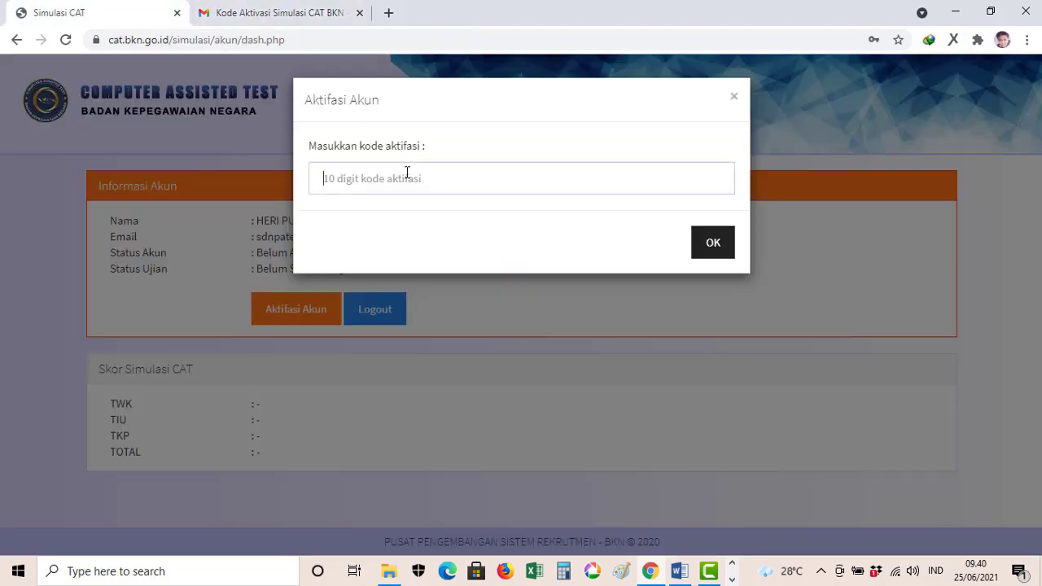
key(ctrl+v)
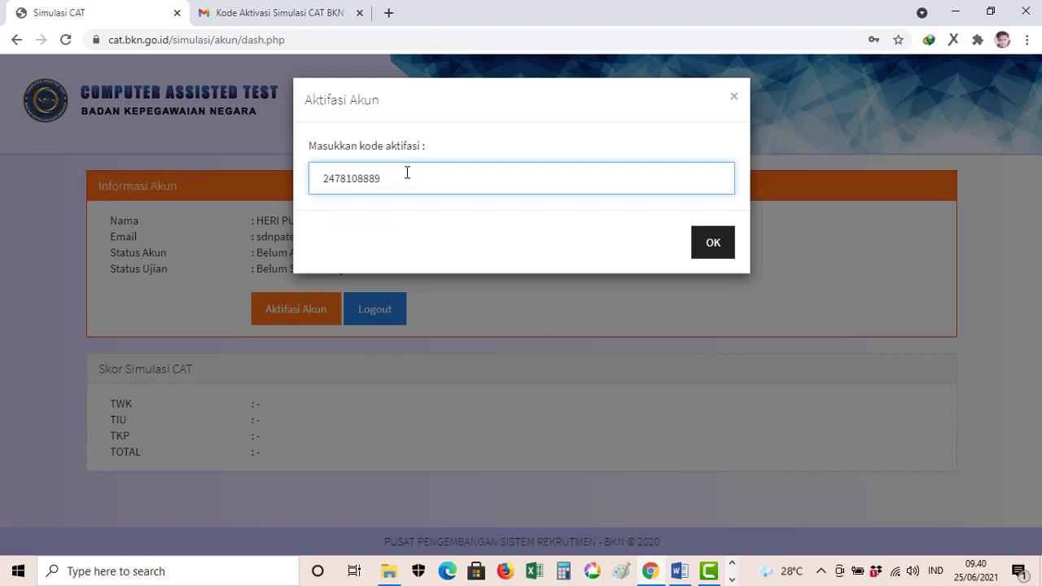
click(720, 254)
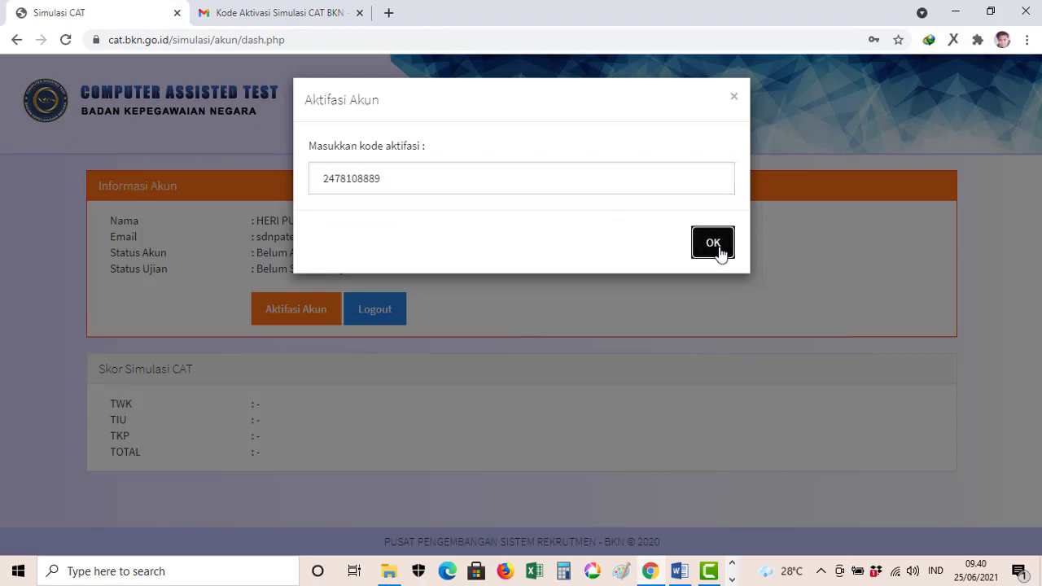